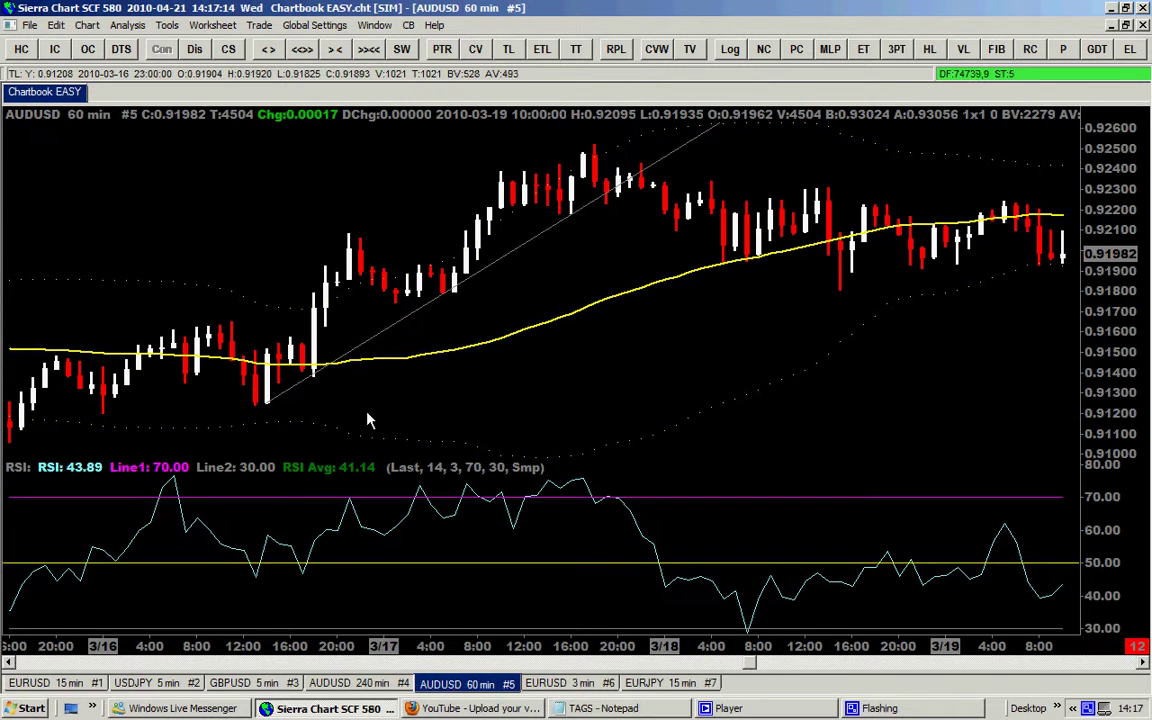
- Scroll back to the 3/9–3/12 bars and read the earlier RSI value 36.25 with Chart Values
left_click(7, 663)
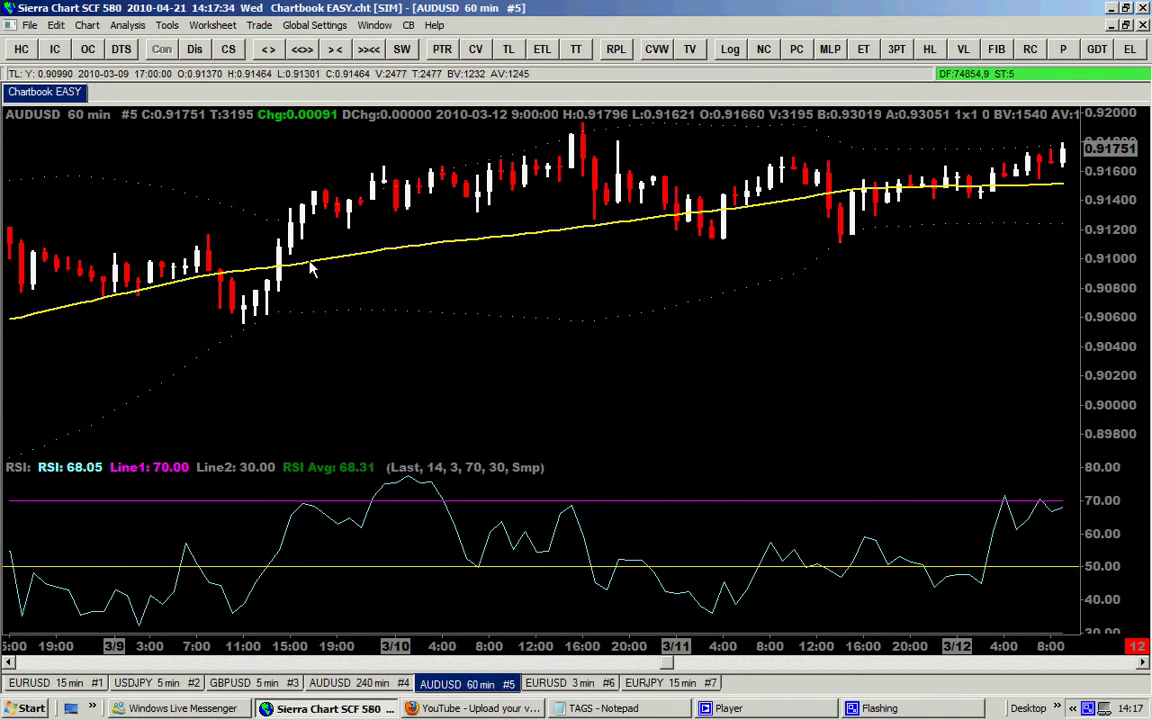
left_click(477, 50)
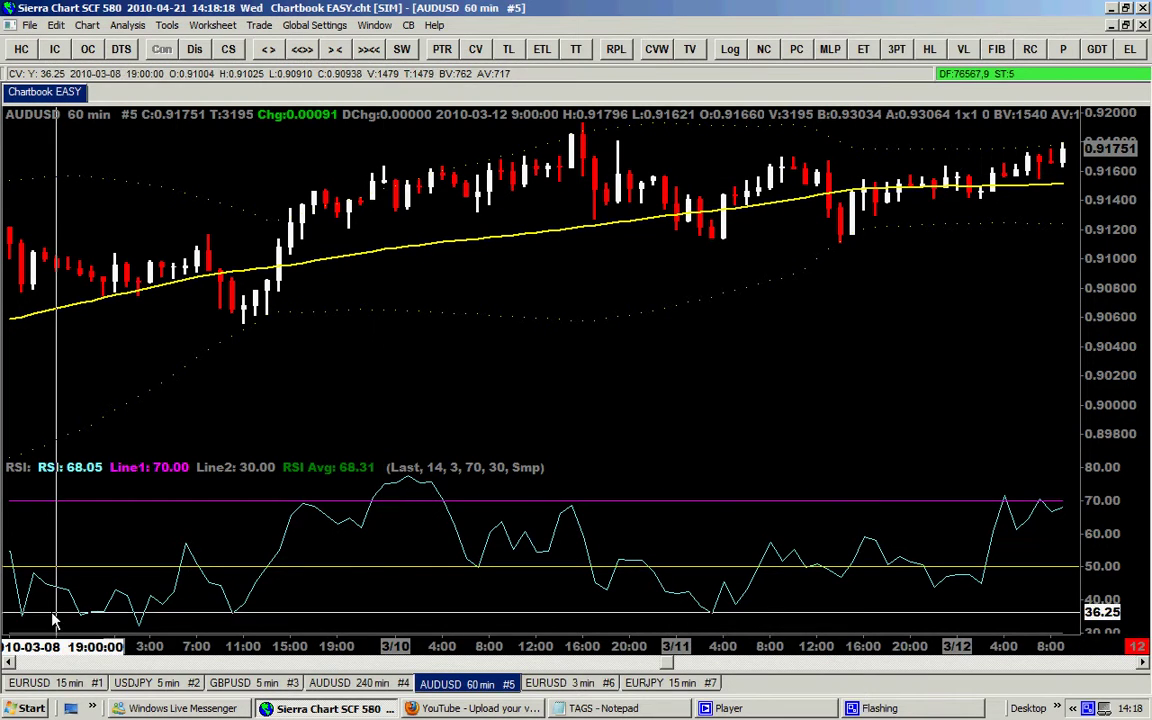
- Move the chart back to the 3/4–3/9 bars showing the 3/5 rally, and return to Pointer mode
left_click_drag(8, 663, 8, 663)
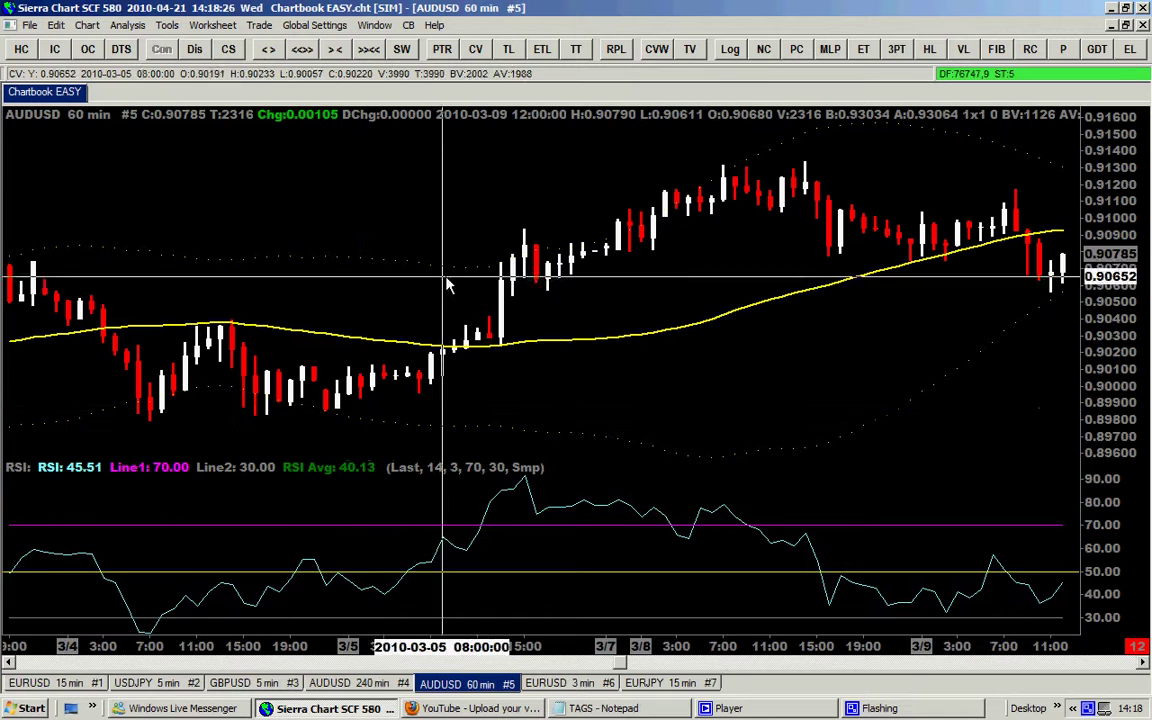
left_click(446, 55)
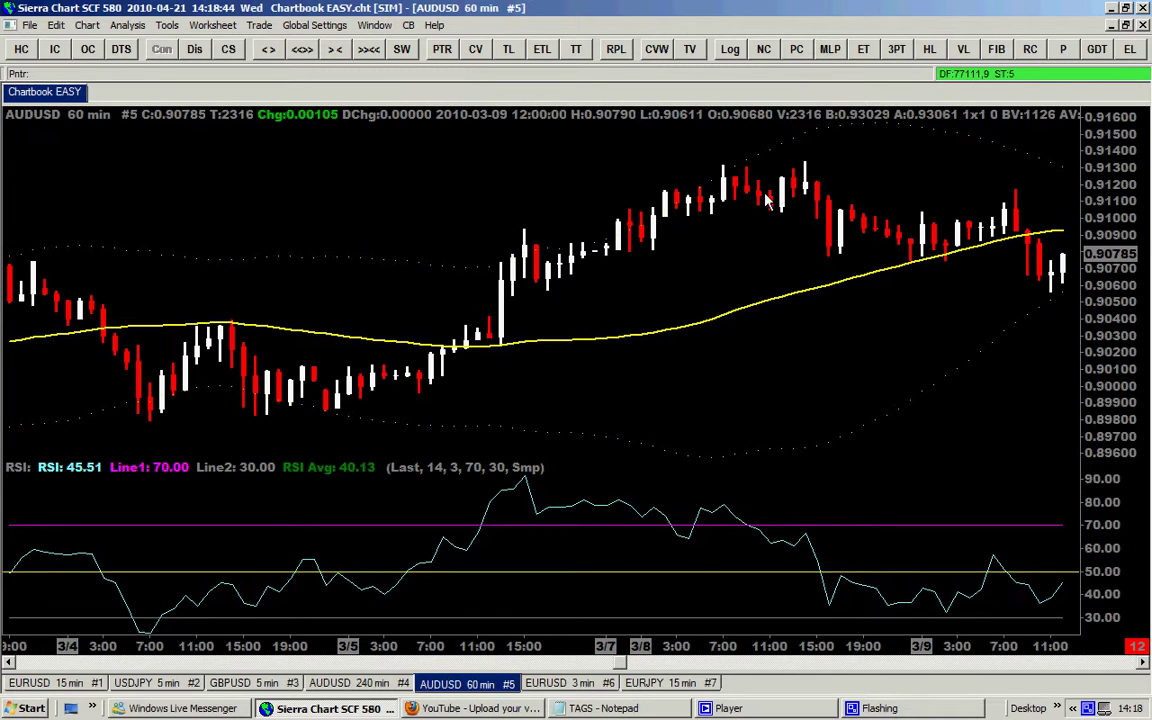
left_click(1089, 709)
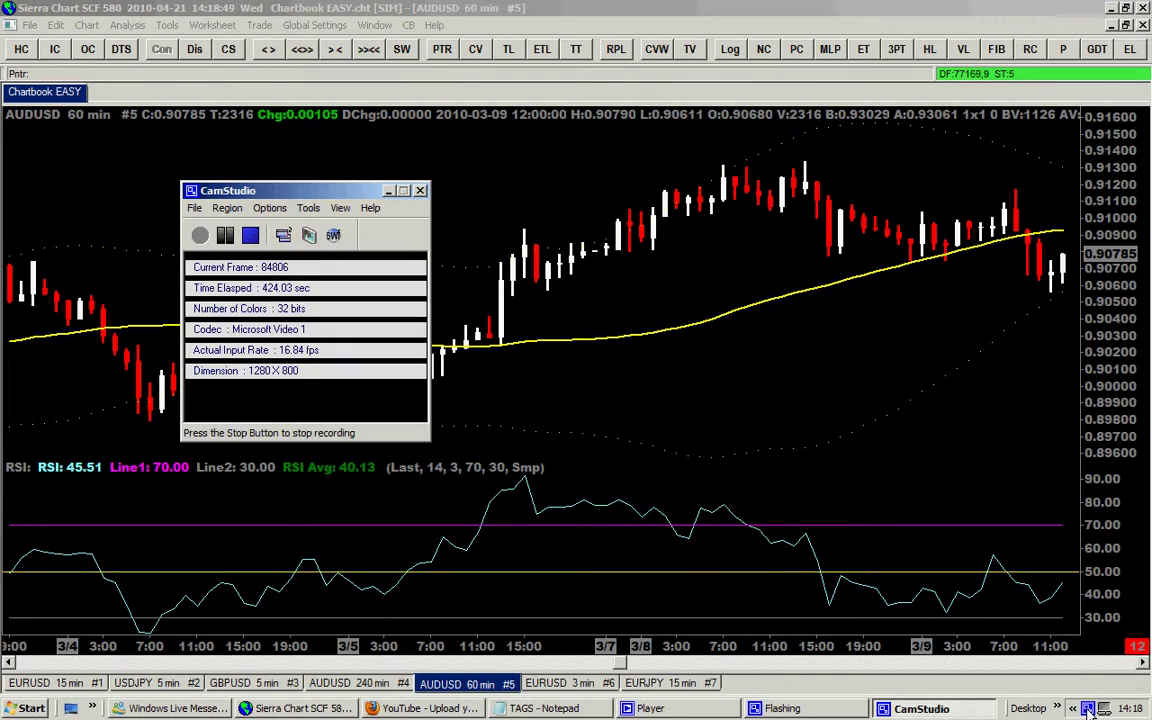
left_click(390, 192)
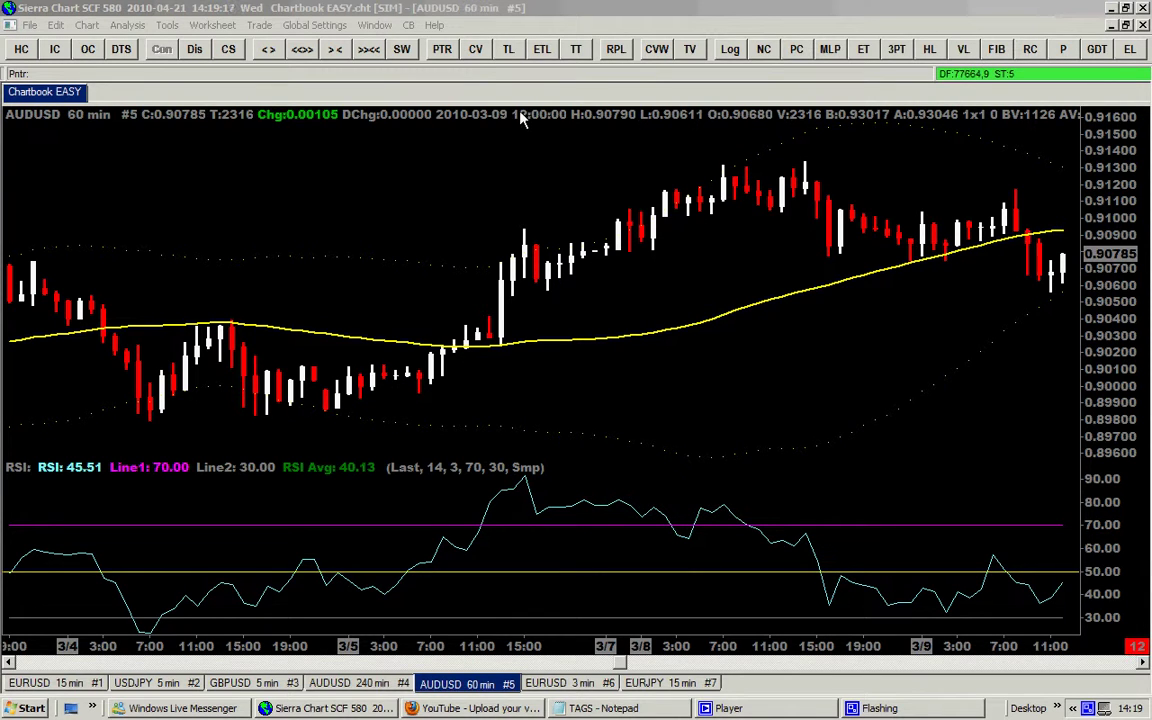
left_click(167, 25)
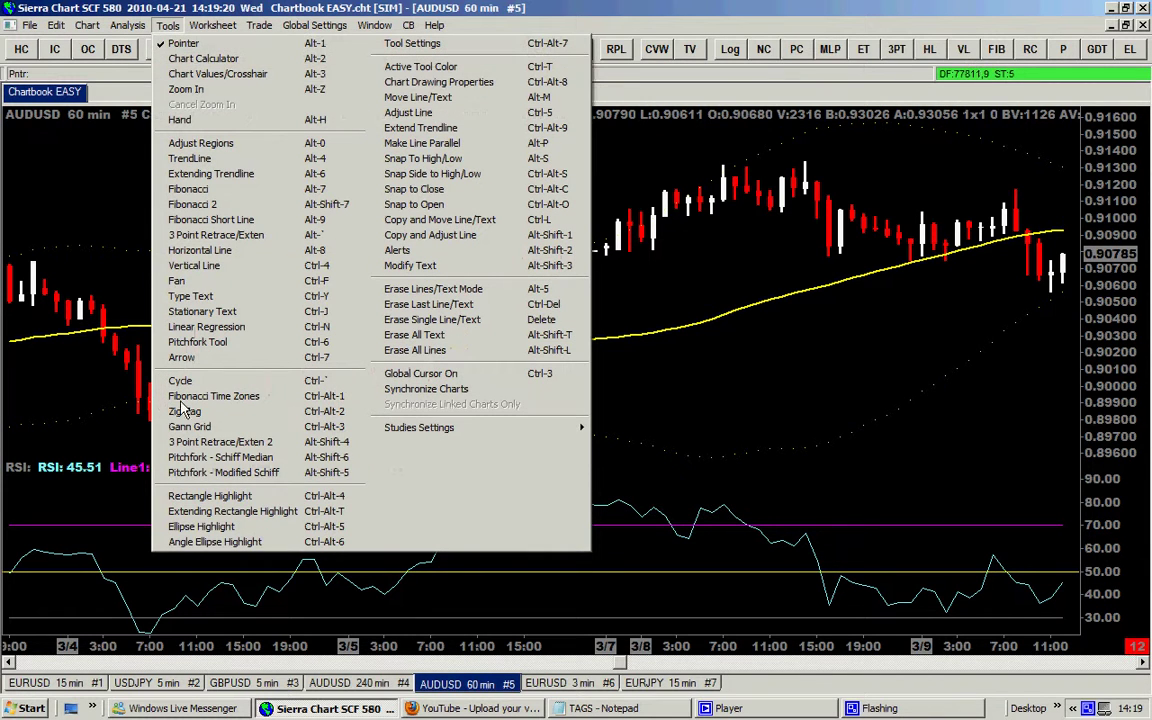
- Draw green ellipses around the 3/5–3/8 rally and its RSI above 70, then scroll to 3/1–3/4
left_click(190, 526)
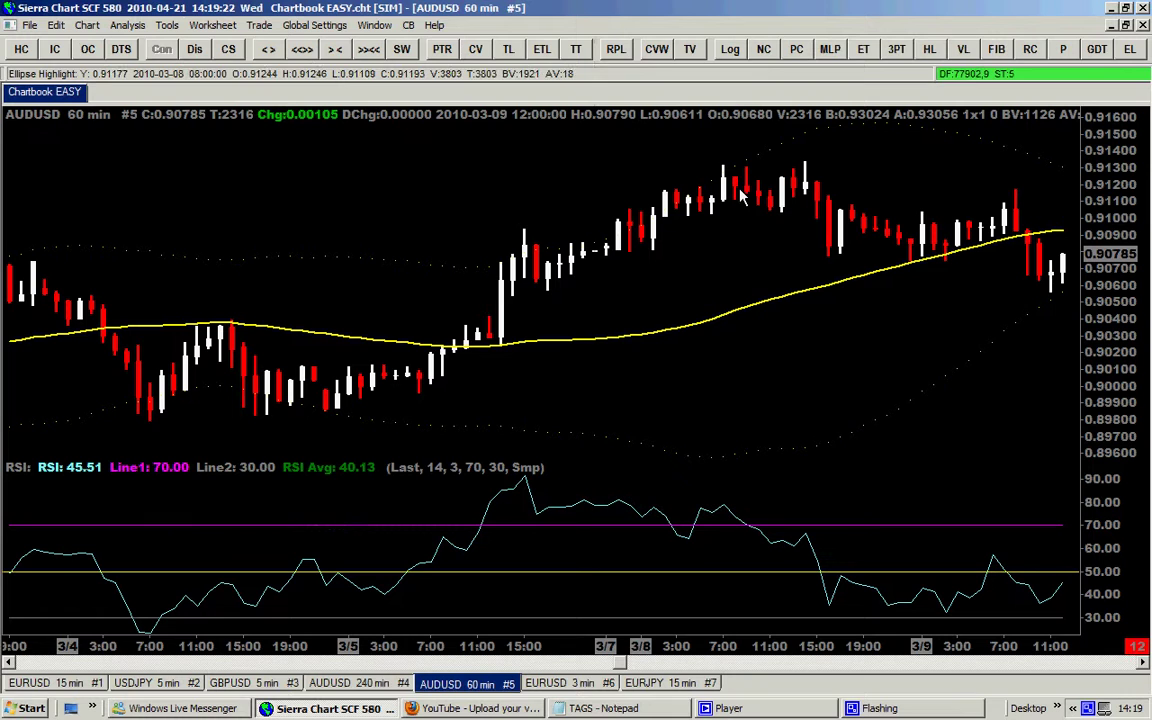
left_click_drag(762, 165, 495, 318)
left_click_drag(746, 505, 487, 555)
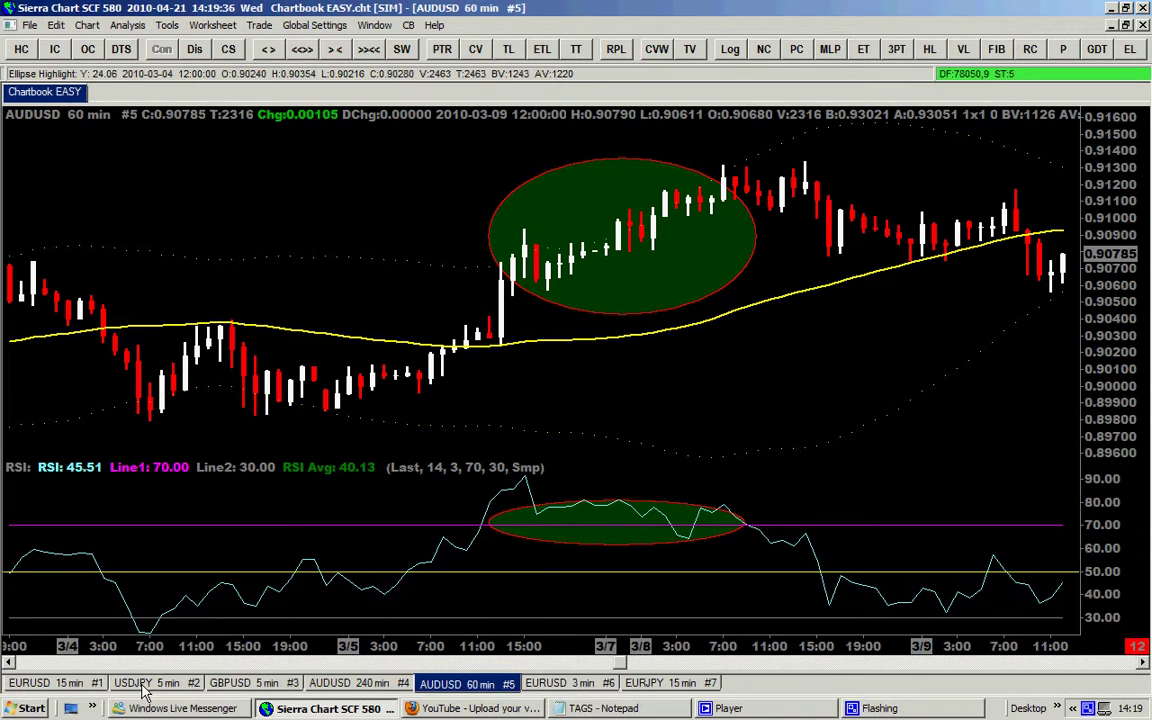
left_click_drag(11, 665, 11, 665)
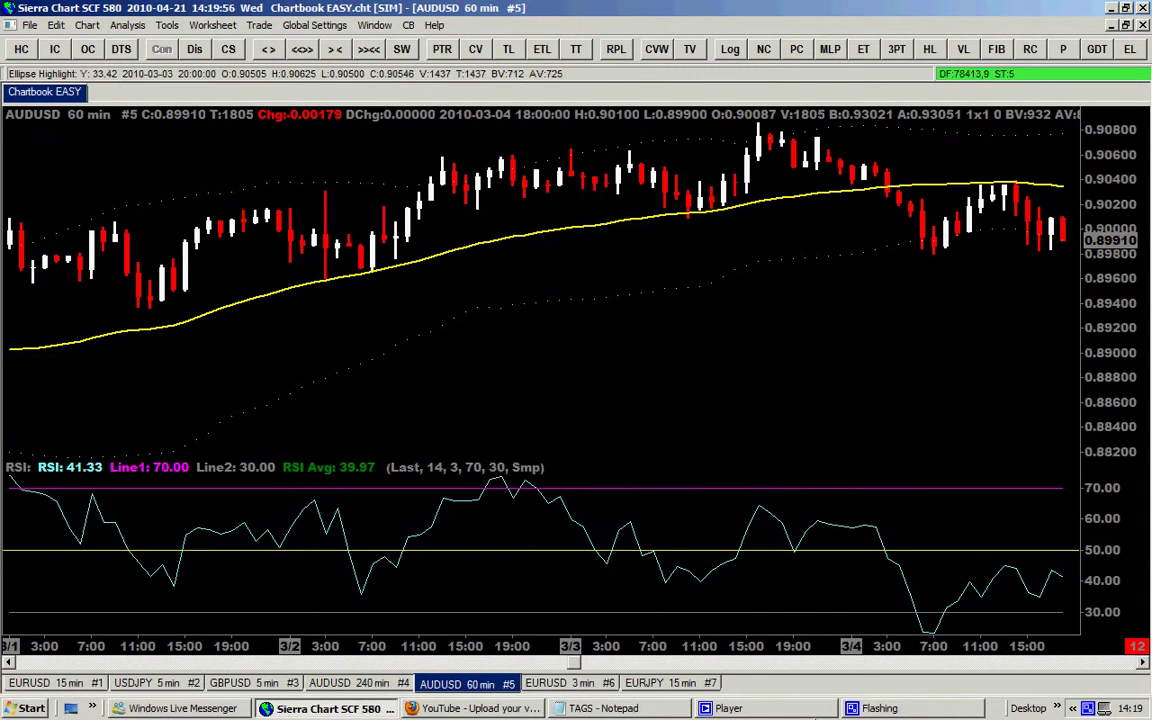
- Restore the CamStudio recorder window and place it at the lower right over the RSI pane
left_click(1090, 708)
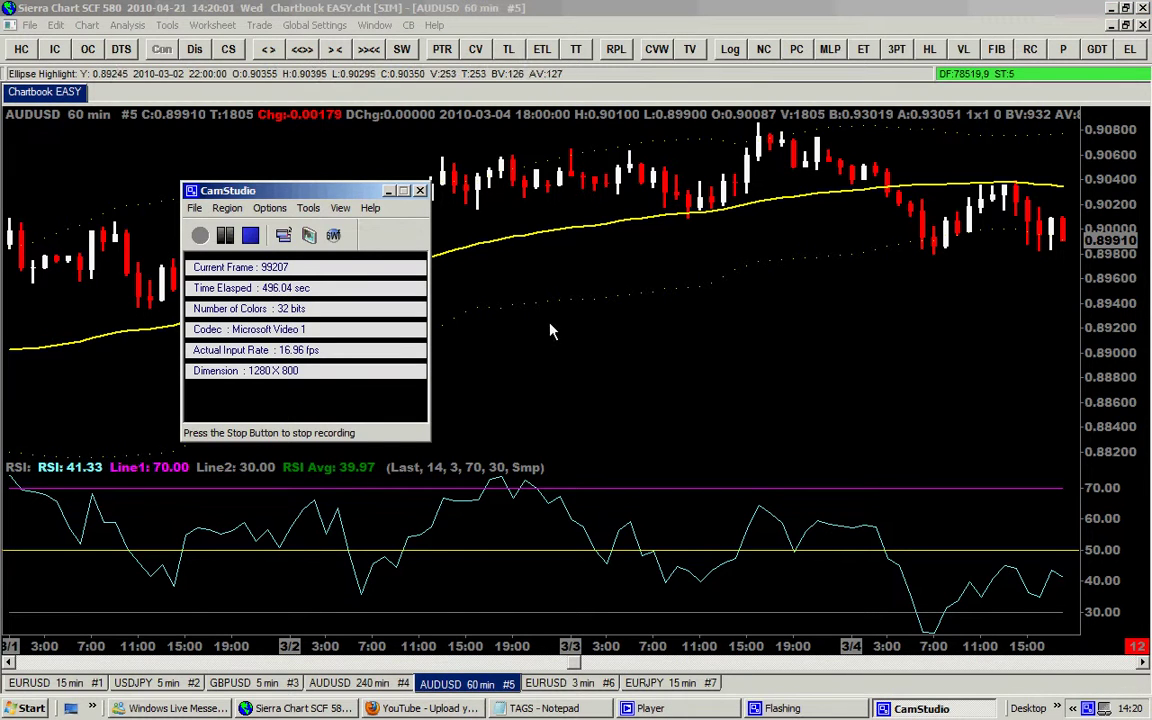
left_click_drag(326, 192, 985, 355)
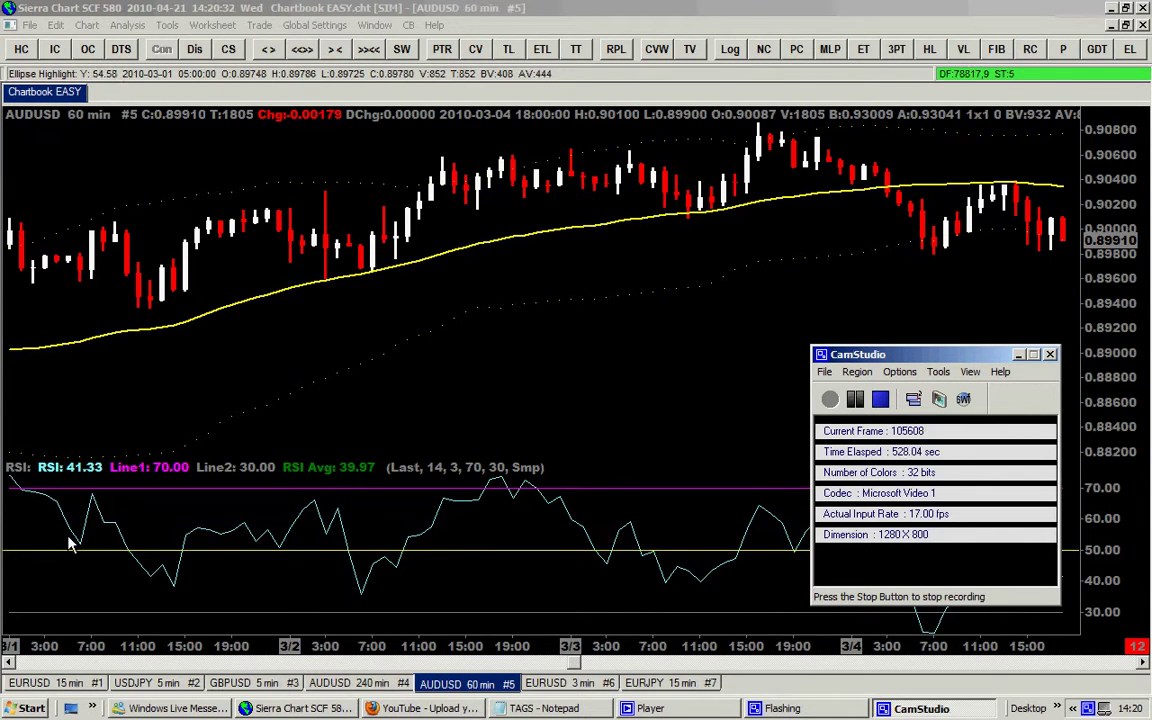
- Step the chart back to the 2/23–2/26 bars (RSI 69.67) and restore the CamStudio recorder
left_click(10, 662)
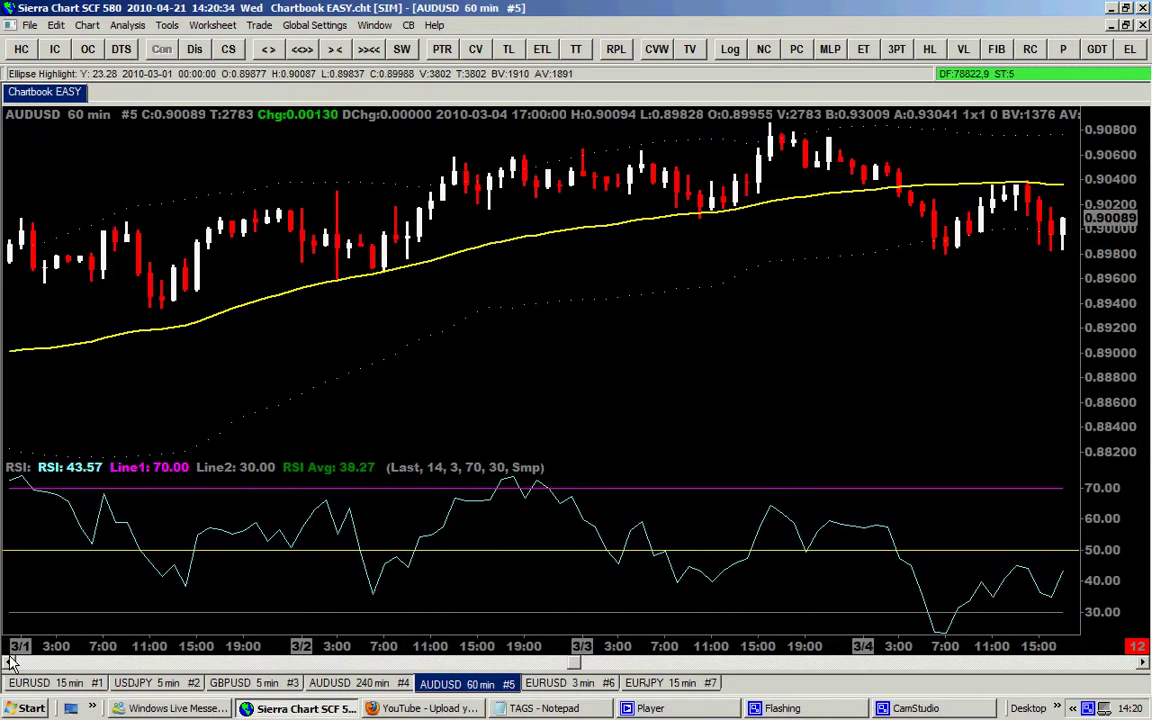
left_click(10, 662)
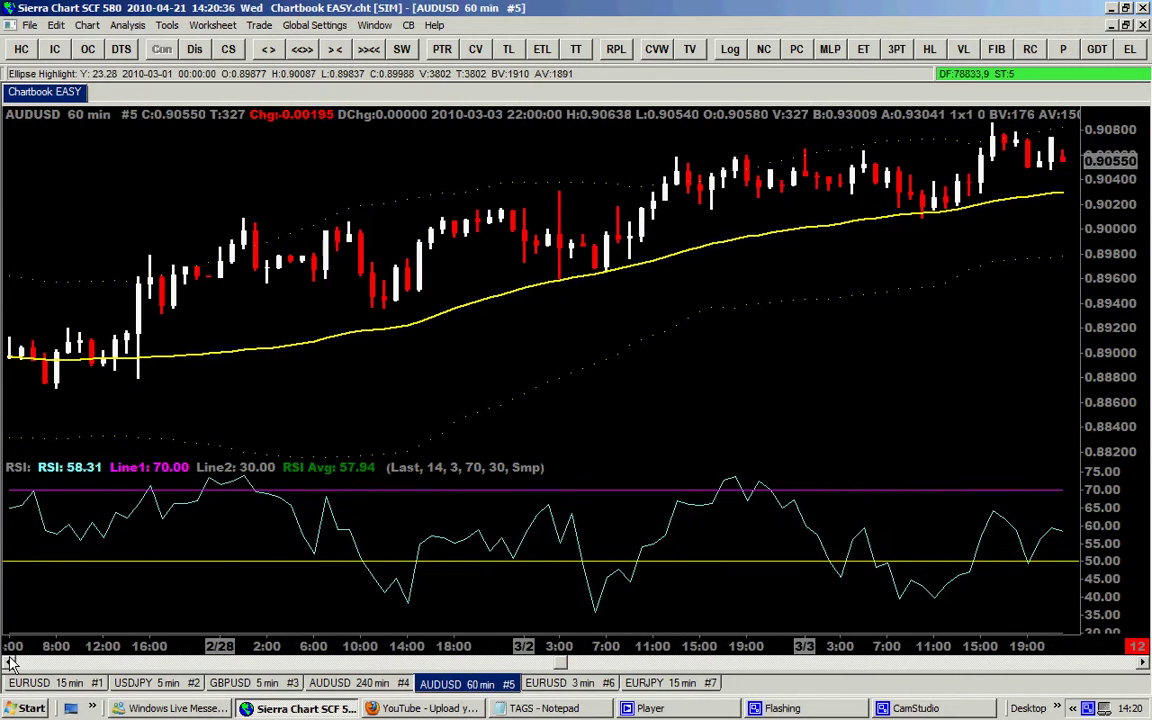
left_click(10, 662)
left_click(10, 662)
left_click(10, 662)
left_click(10, 662)
left_click(10, 662)
left_click(10, 662)
left_click(10, 662)
left_click(10, 662)
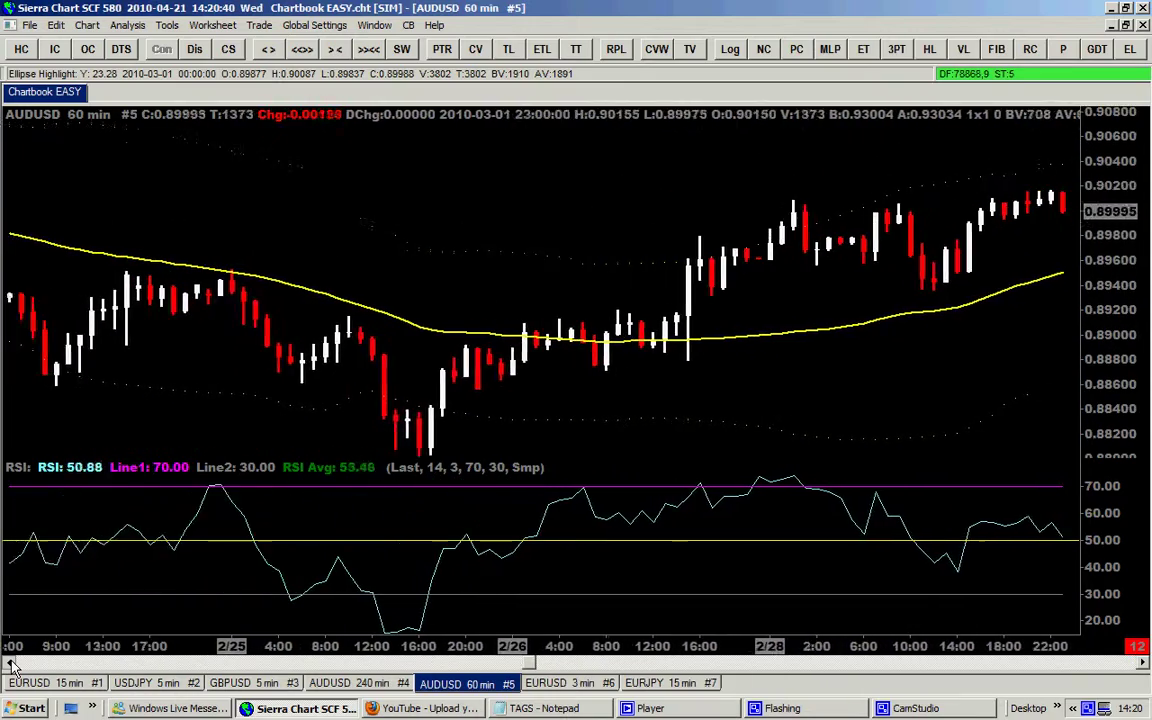
left_click(10, 662)
left_click(10, 662)
left_click(10, 662)
left_click(10, 662)
left_click(10, 662)
left_click(10, 662)
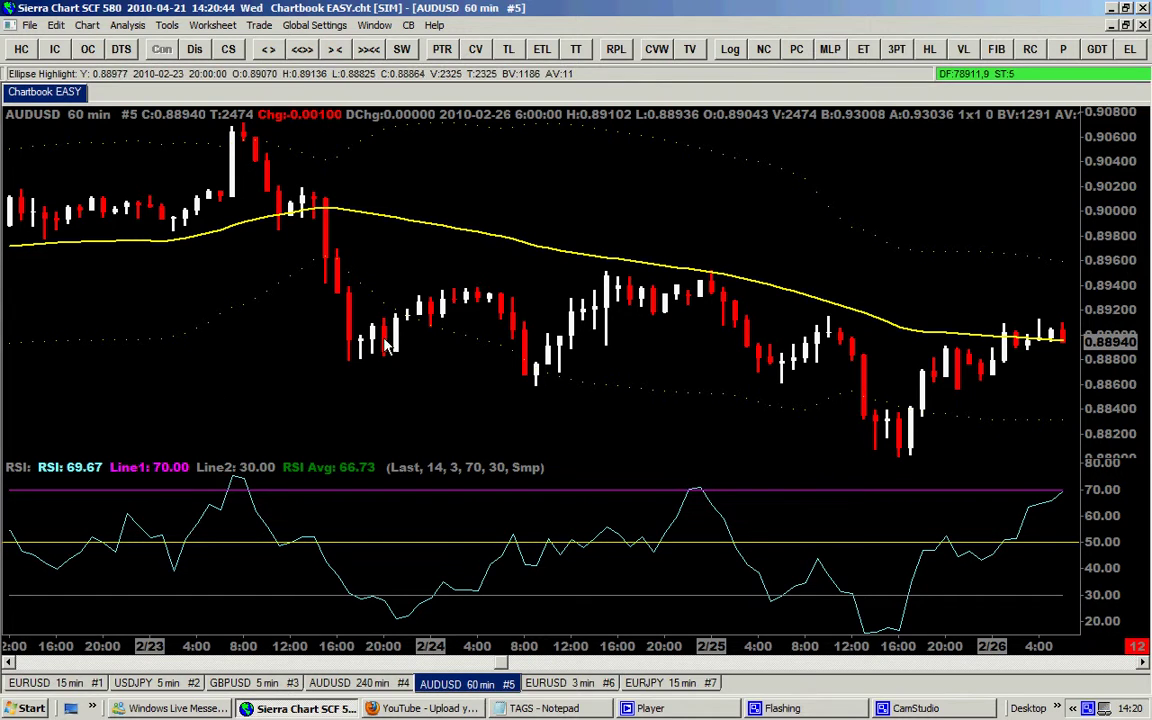
left_click(1098, 710)
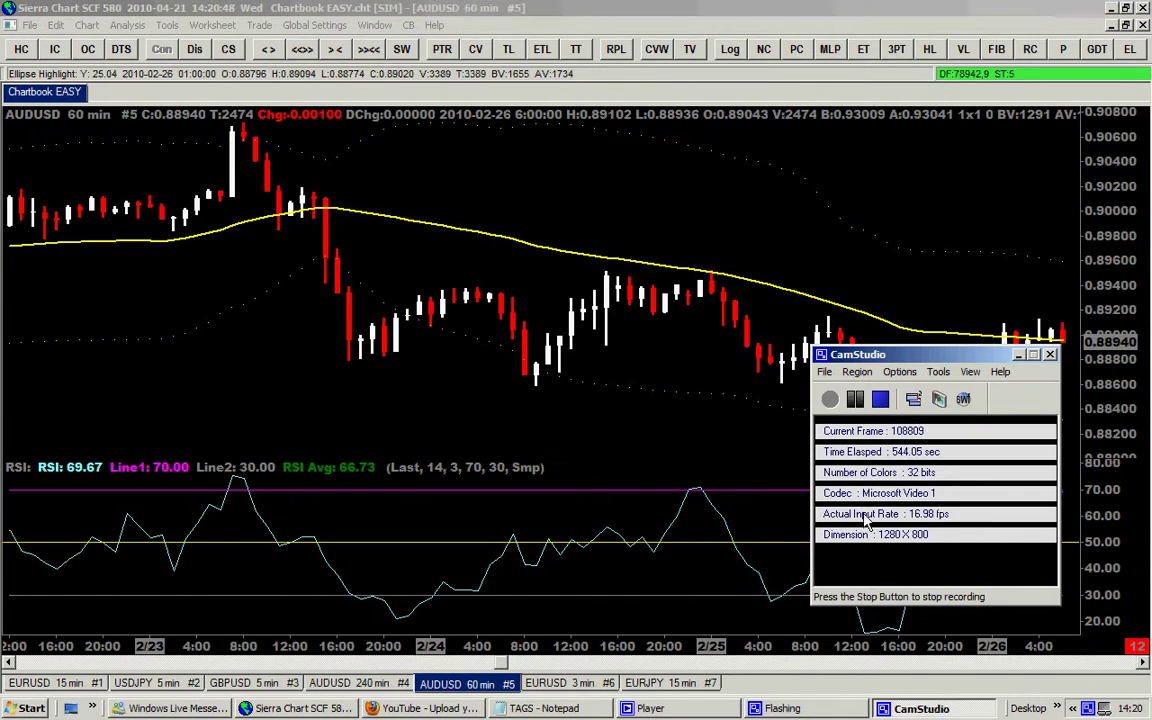